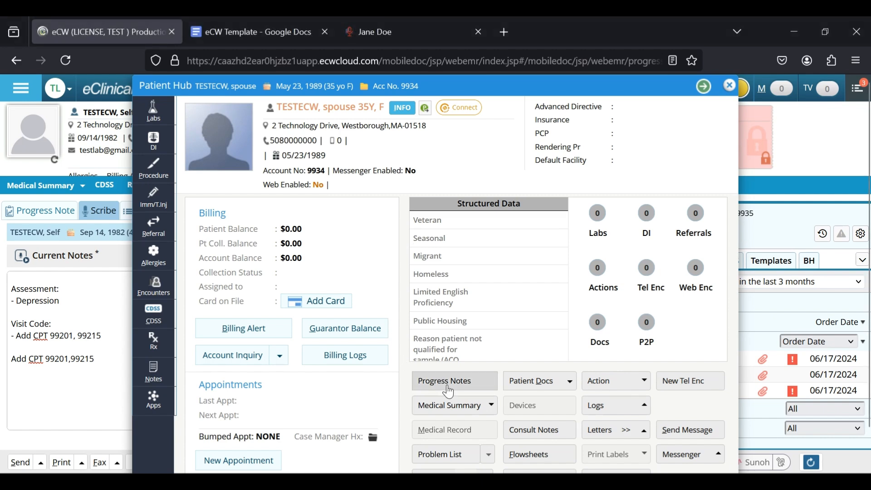
Open the test patient's progress note and place the cursor in the empty Scribe current notes
left_click(449, 392)
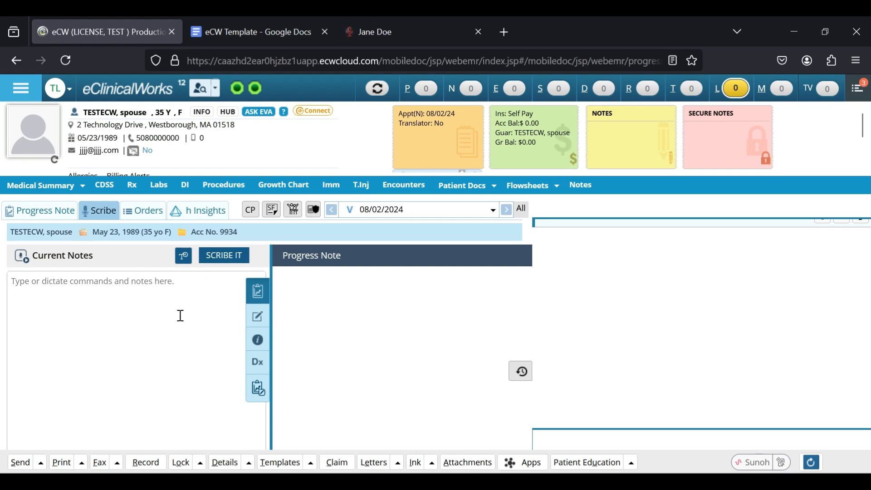
left_click(167, 335)
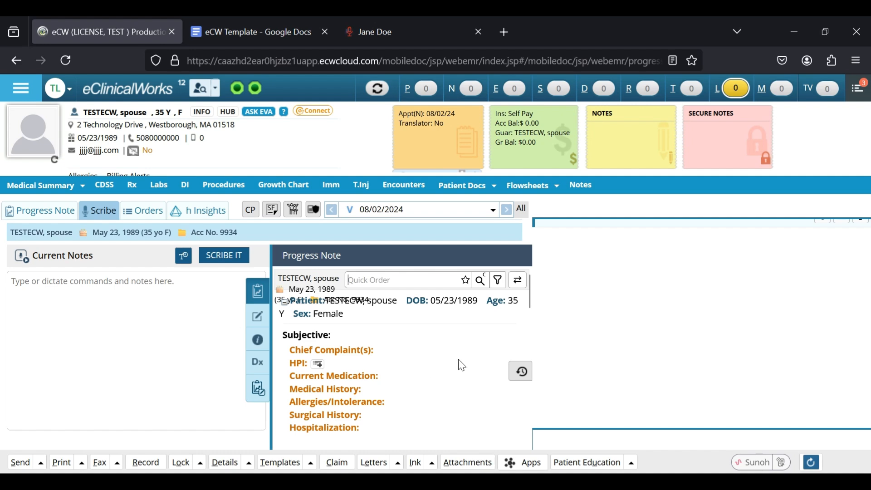
Copy the entire text of the eCW Template Google Doc and switch to the DeepCura workspace
left_click(268, 28)
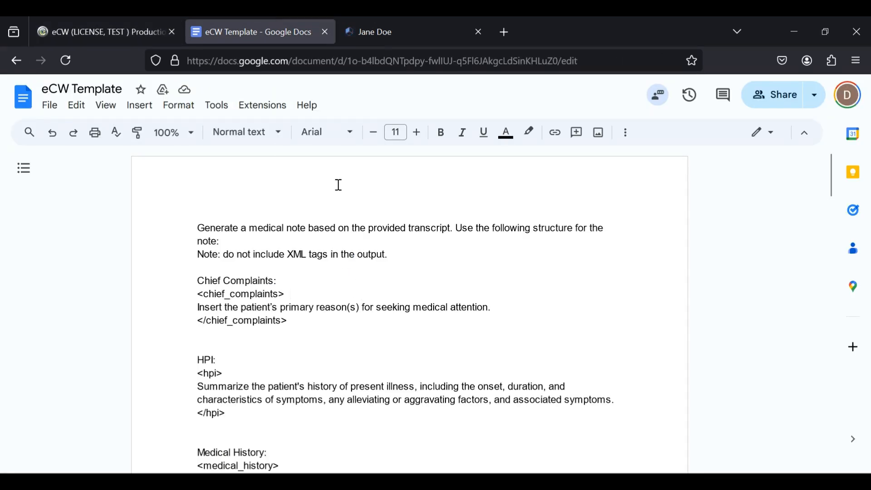
key("ctrl+a")
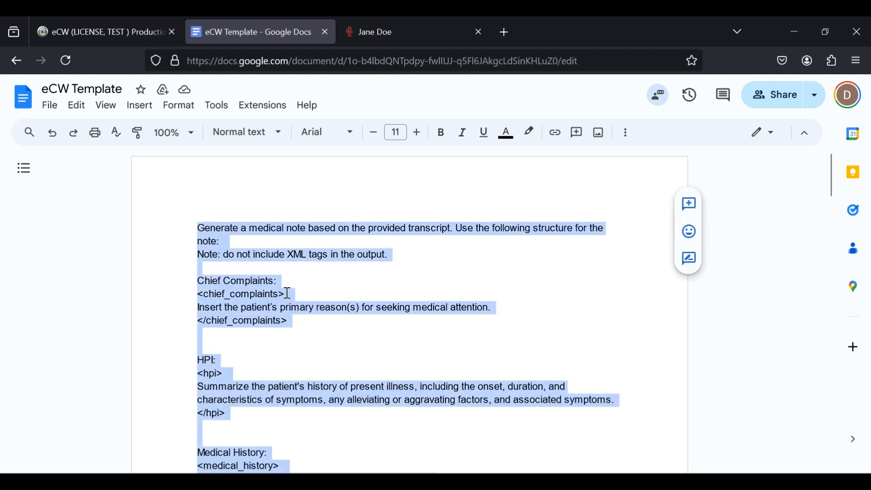
left_click(402, 23)
Delete the existing eCW instruction from the end of the saved instructions list
mouse_move(510, 278)
scroll(691, 315, "down", 12)
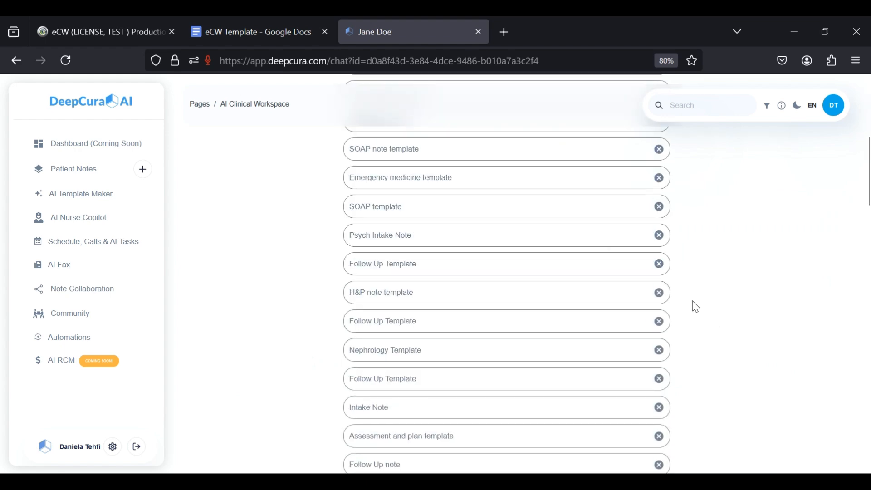
scroll(694, 306, "down", 2)
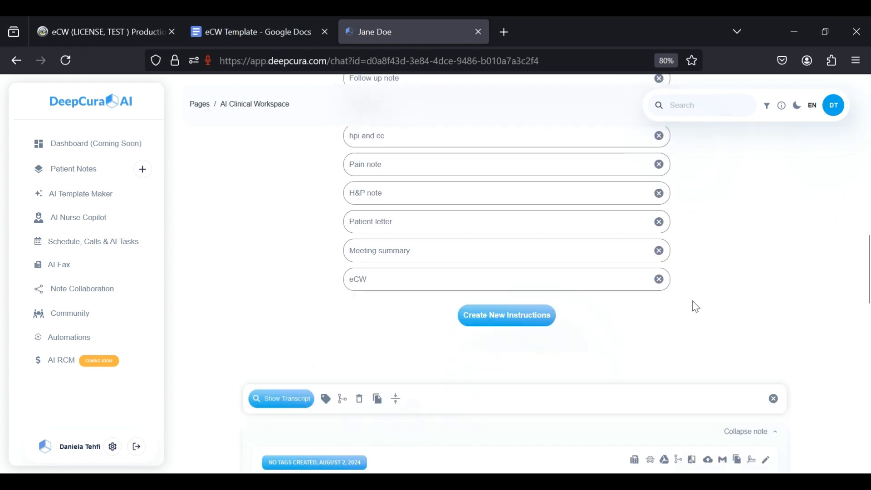
left_click(664, 280)
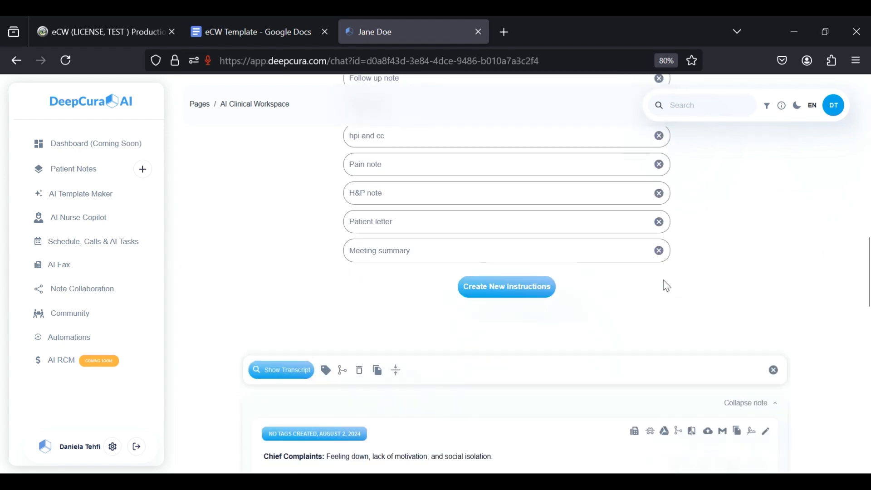
Create and save a new instruction titled eCW with the copied template text as its content
left_click(526, 286)
left_click(407, 325)
type("eCW")
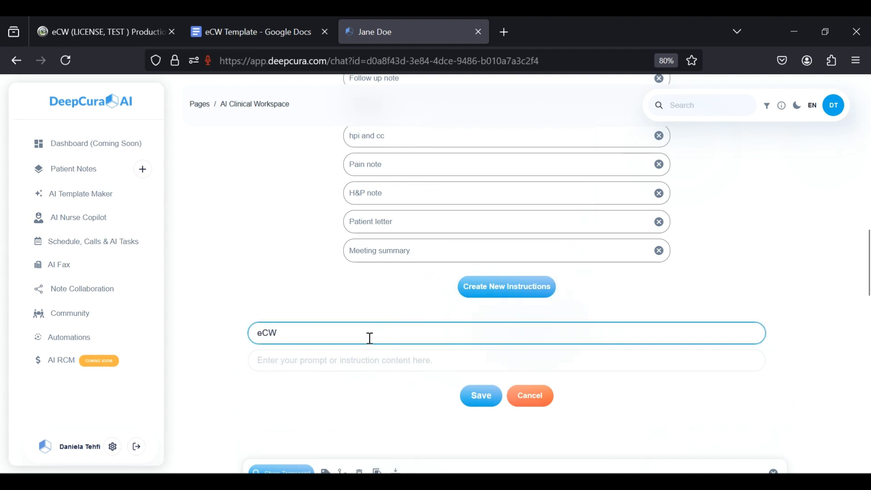
left_click(367, 361)
key("ctrl+v")
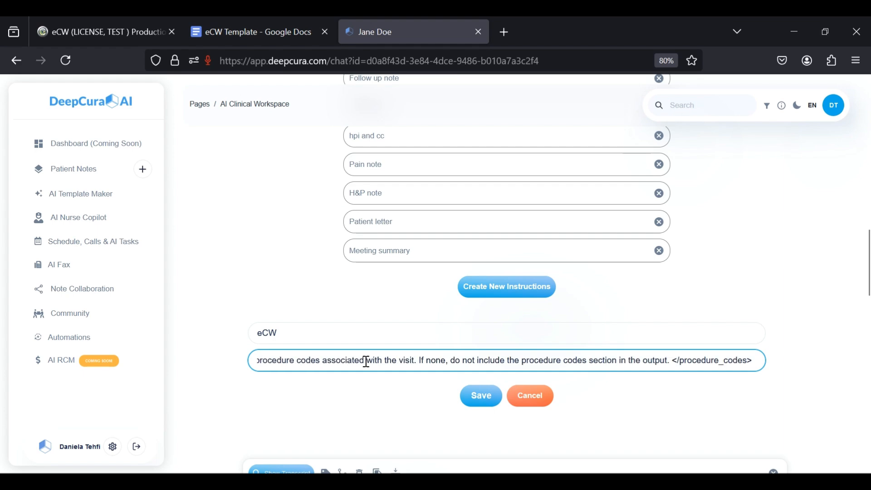
left_click(481, 396)
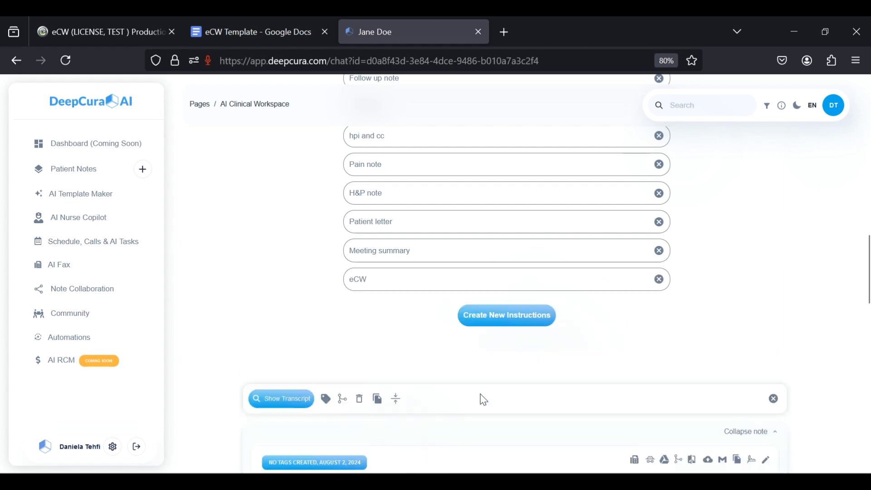
Attach the Major Depressive Disorder audio file from the Audios folder to the workspace's instruction prompt
scroll(788, 327, "down", 10)
scroll(791, 326, "down", 5)
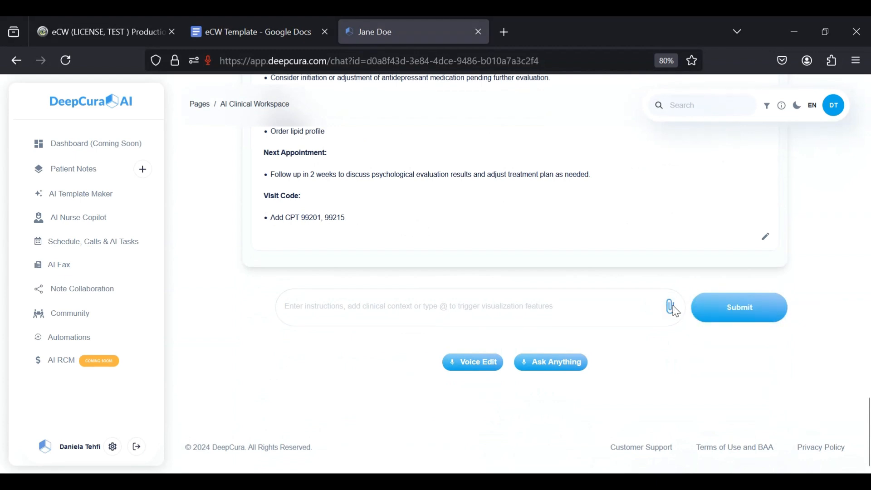
left_click(676, 312)
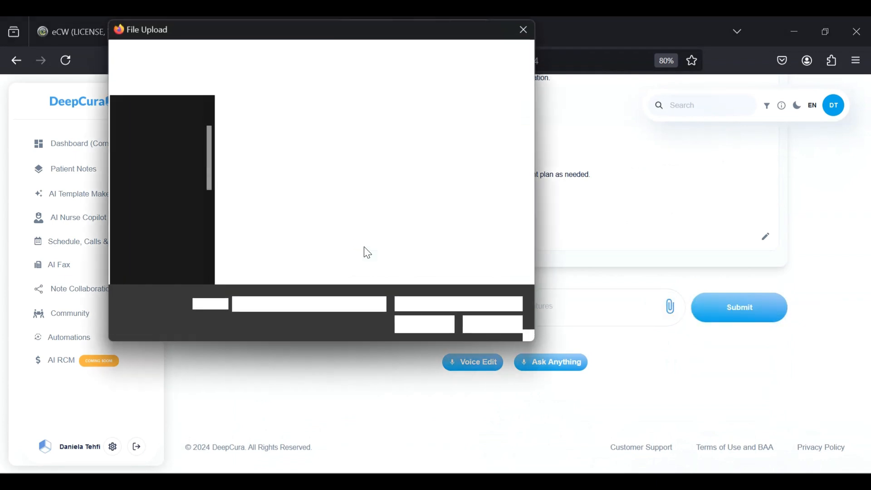
left_click(266, 234)
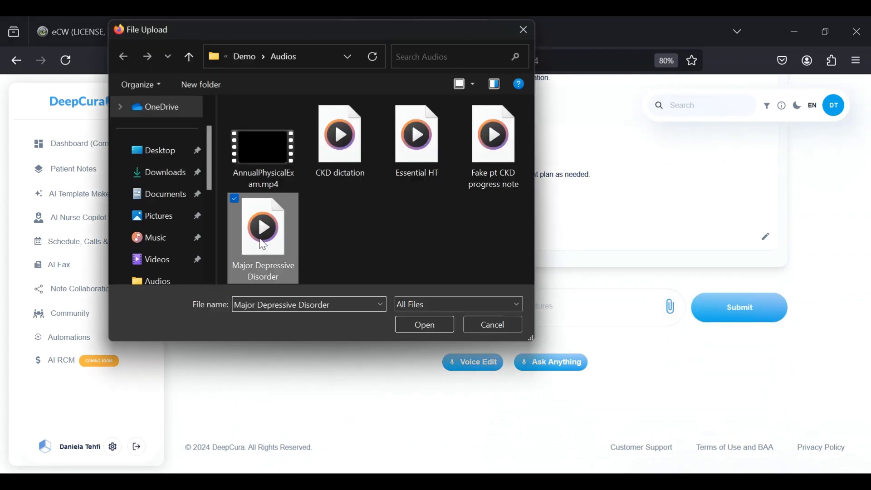
left_click(425, 325)
Look over the saved instructions and the sections of the existing clinical note
scroll(523, 347, "up", 15)
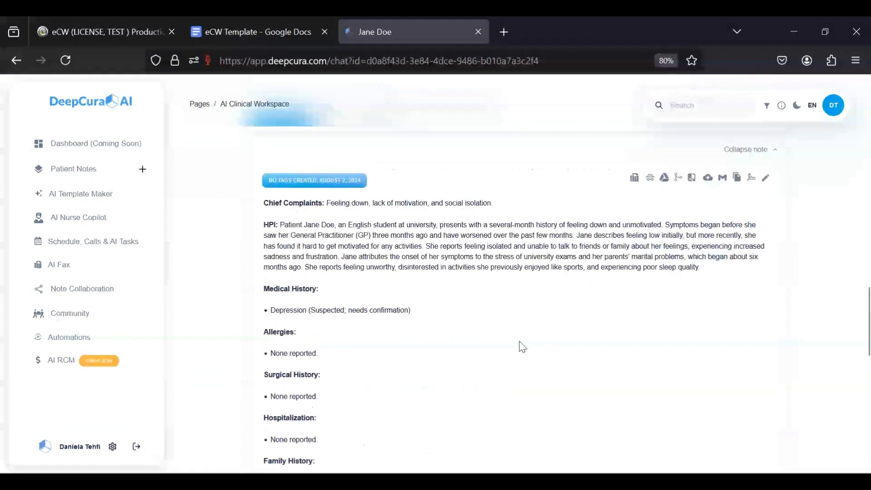
scroll(575, 220, "down", 1)
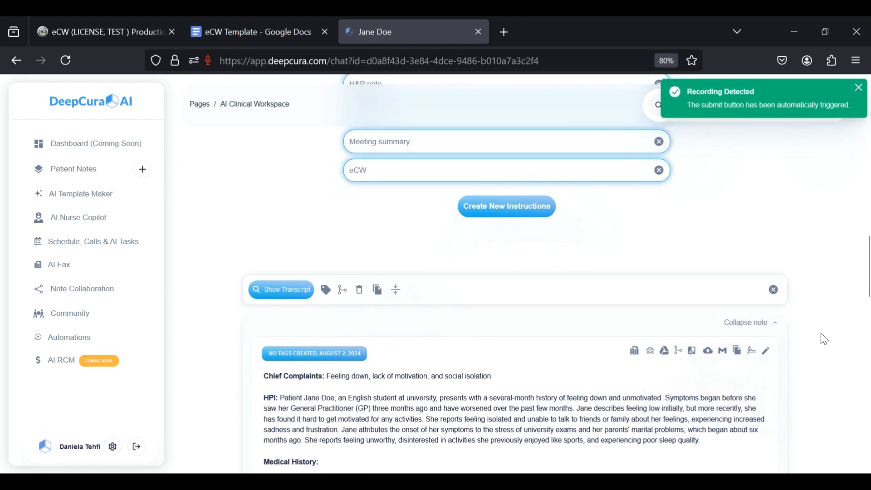
scroll(828, 364, "down", 2)
scroll(828, 369, "down", 4)
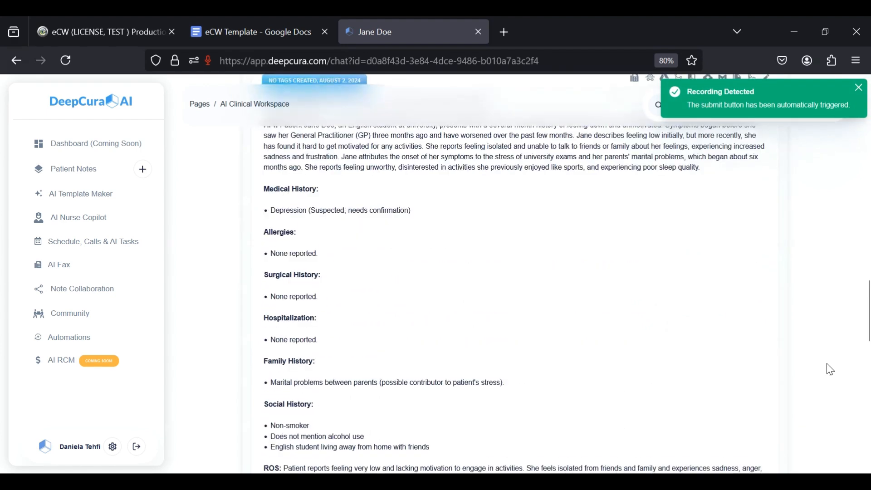
scroll(597, 303, "up", 2)
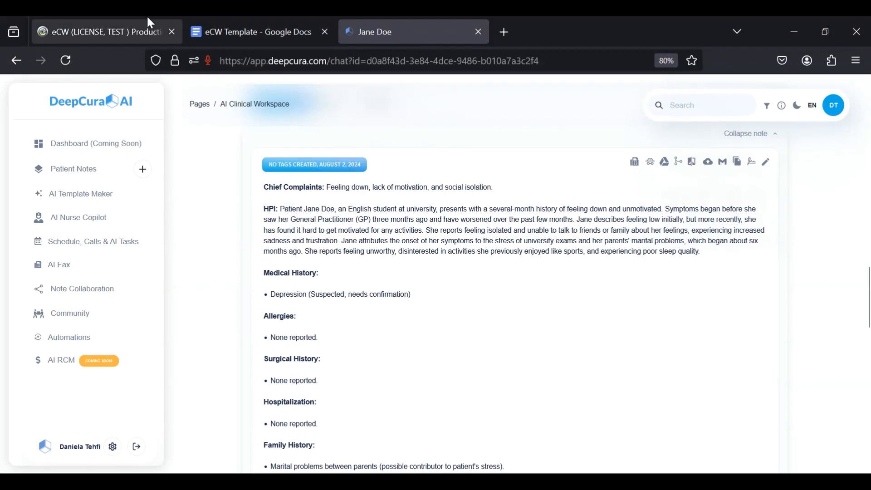
Check the eClinicalWorks Scribe page, then examine the order wording format in the Orders section of the eCW Template Google Doc
left_click(135, 27)
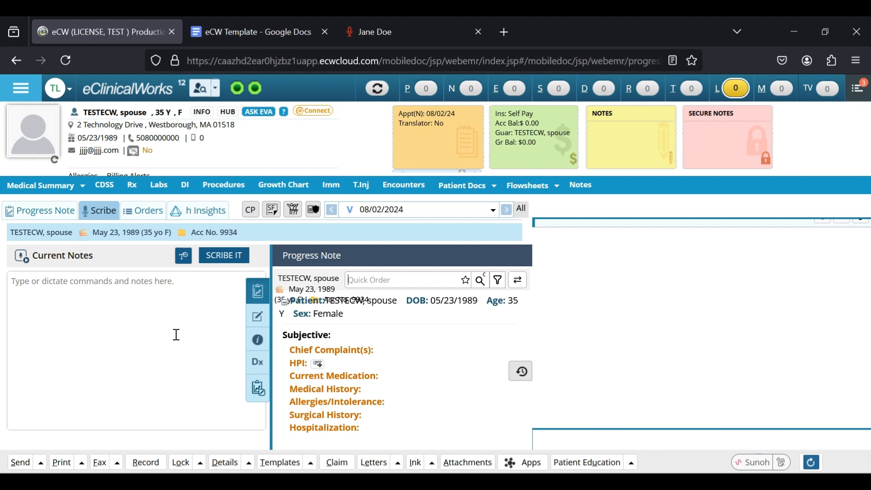
left_click(298, 21)
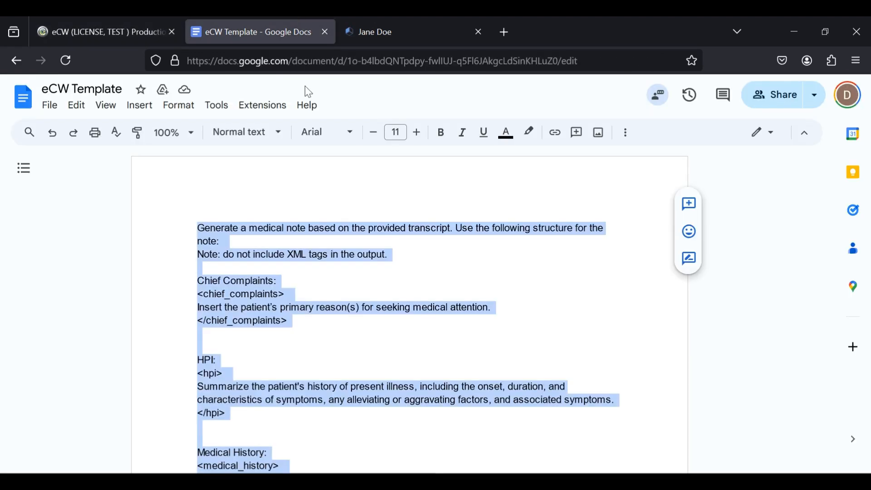
left_click(358, 281)
scroll(375, 342, "down", 20)
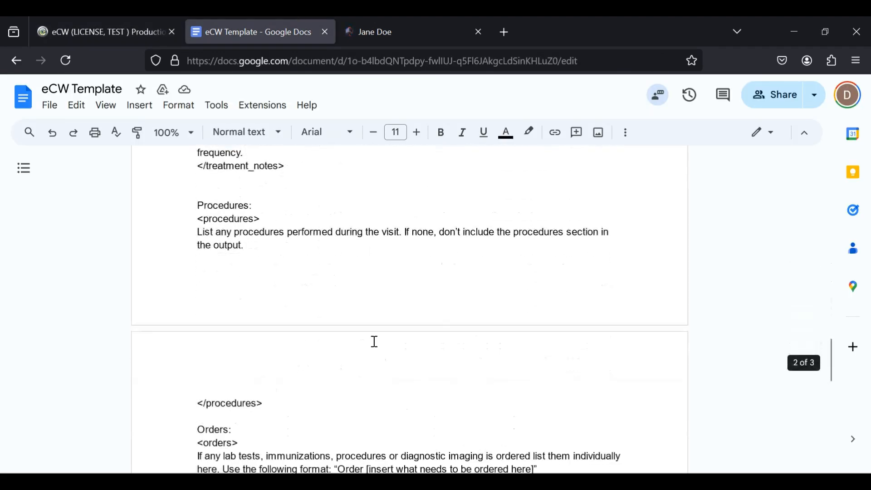
scroll(375, 342, "down", 7)
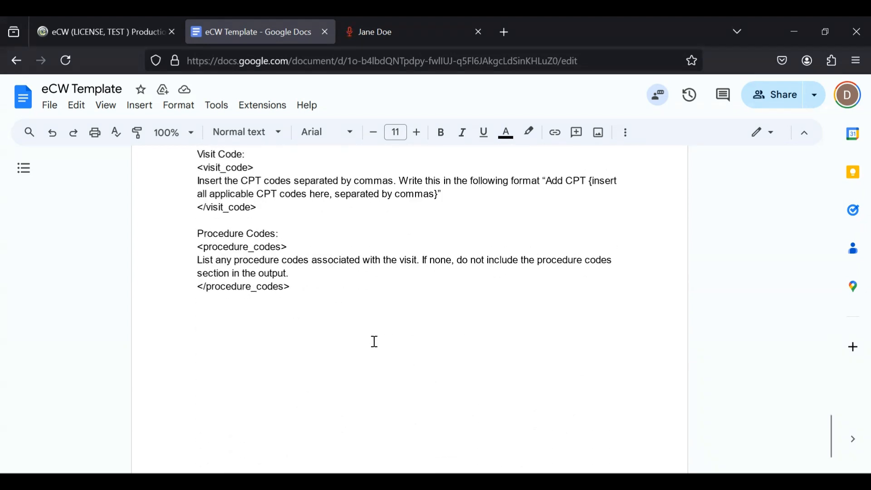
scroll(312, 302, "up", 3)
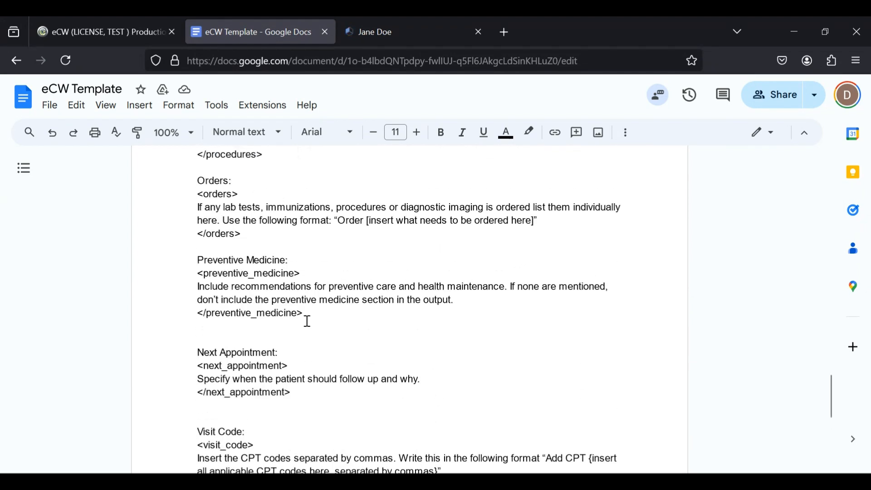
scroll(308, 322, "up", 2)
left_click(338, 280)
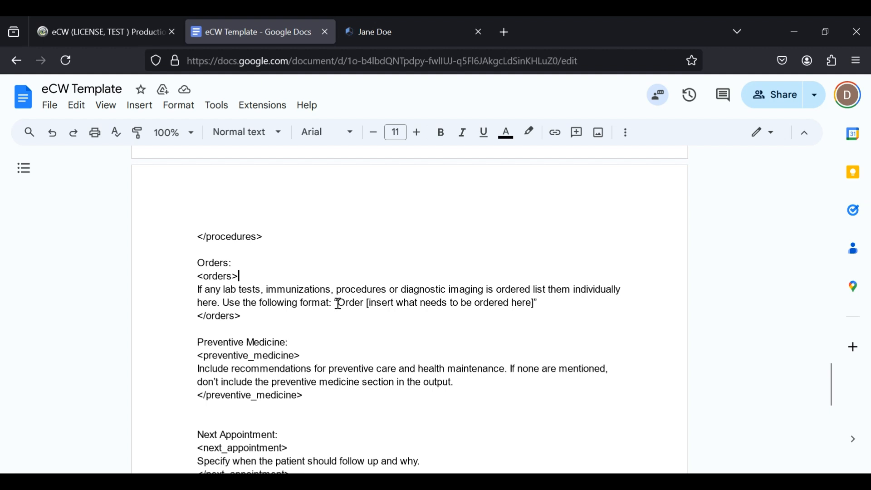
left_click_drag(367, 304, 488, 304)
left_click(384, 305)
left_click(487, 305)
Return to DeepCura and review the newly generated note from the chief complaints through the visit code
left_click(428, 28)
scroll(542, 302, "up", 8)
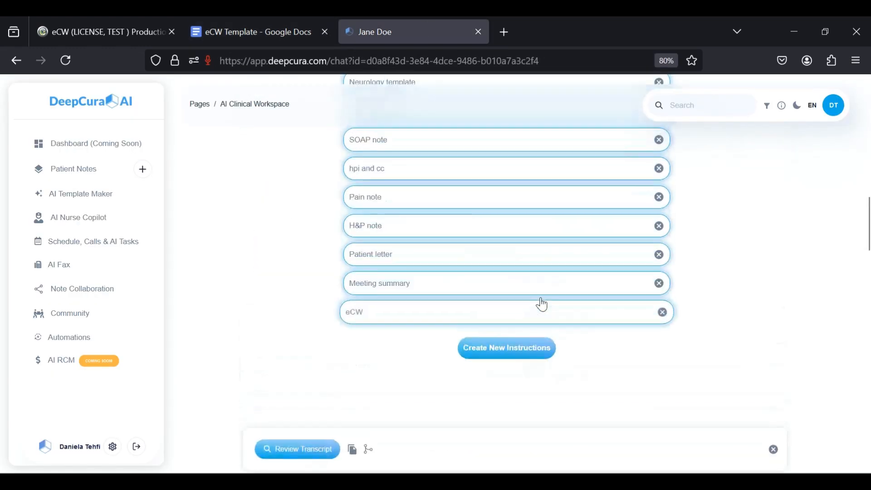
scroll(768, 322, "down", 10)
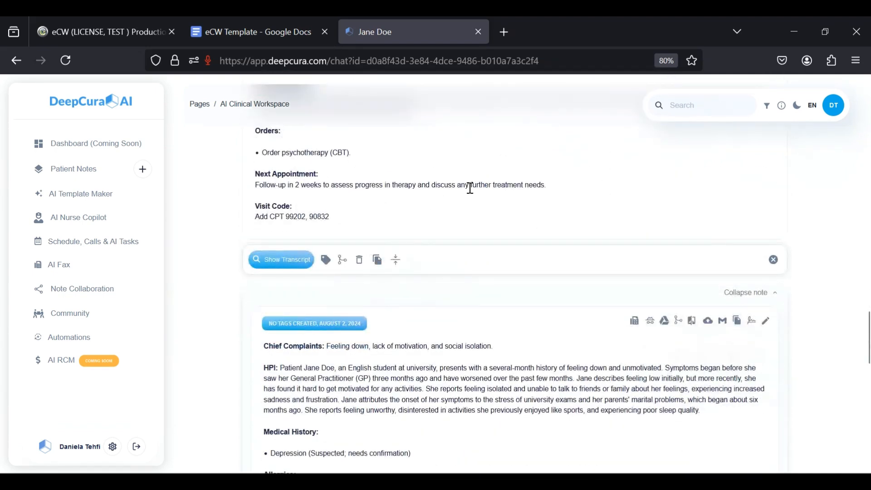
scroll(569, 195, "up", 15)
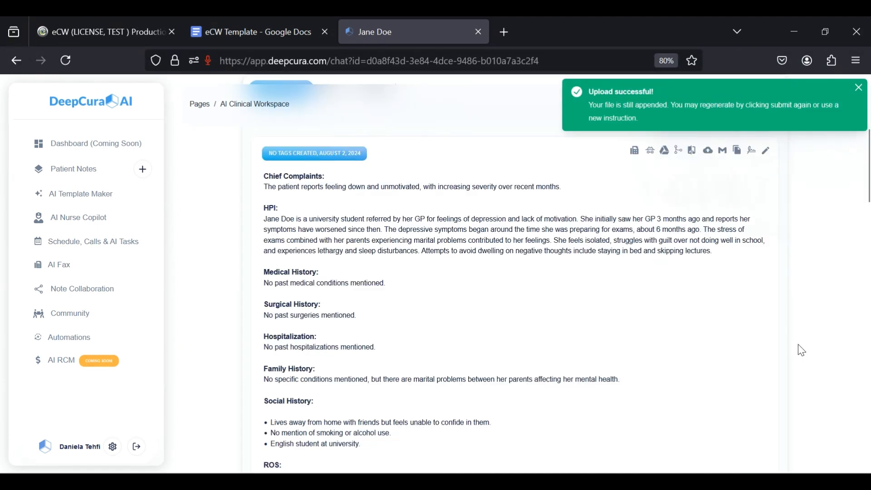
scroll(591, 298, "down", 3)
scroll(591, 299, "down", 8)
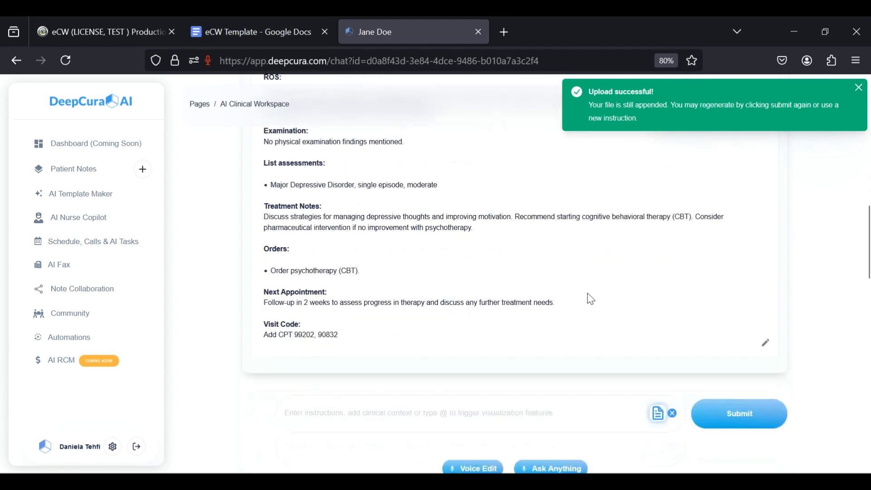
scroll(605, 332, "up", 10)
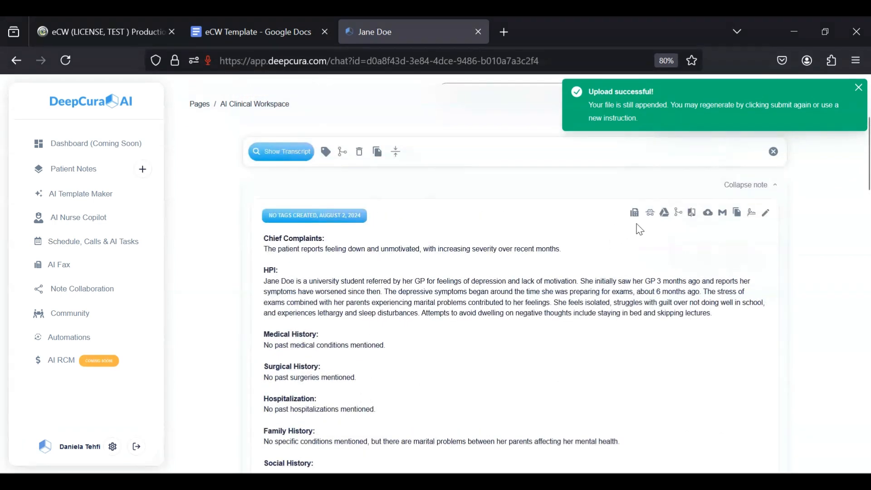
Edit the generated note's Orders section, replacing the psychotherapy order with "Order CBC" and "Order a lipid profile" on separate lines without bullets
left_click(766, 214)
scroll(522, 384, "down", 4)
scroll(522, 384, "down", 5)
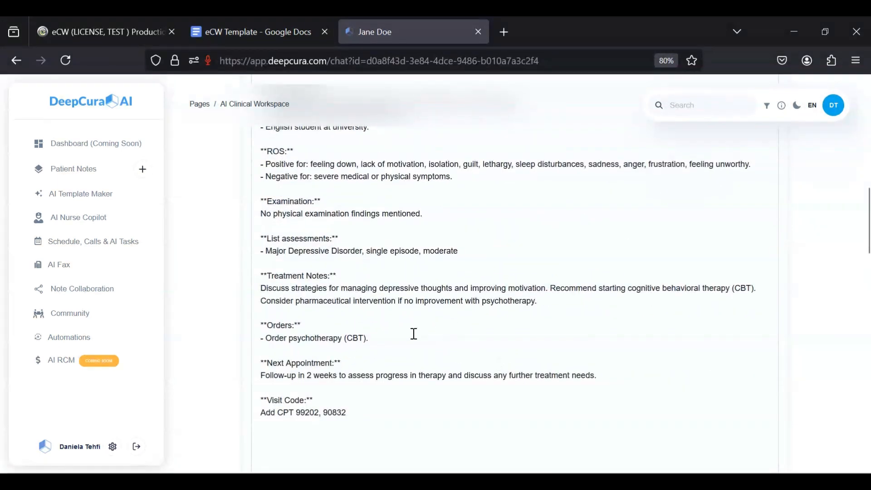
left_click_drag(379, 339, 287, 339)
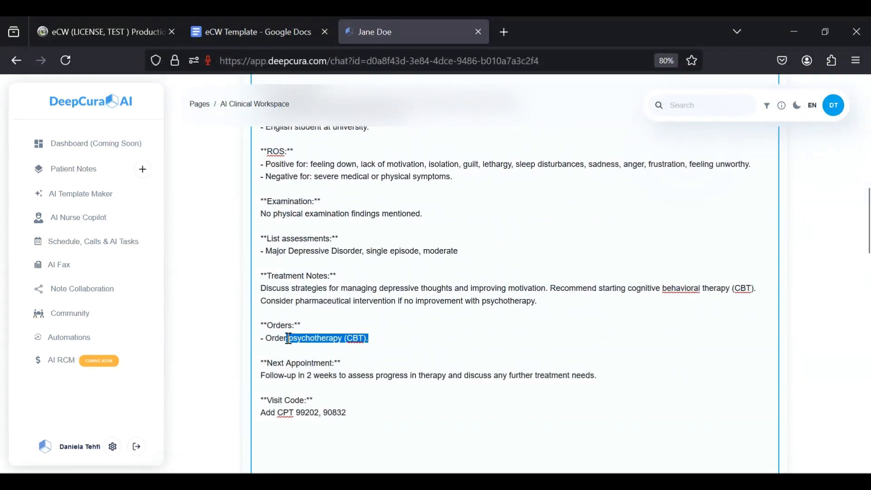
key("BackSpace")
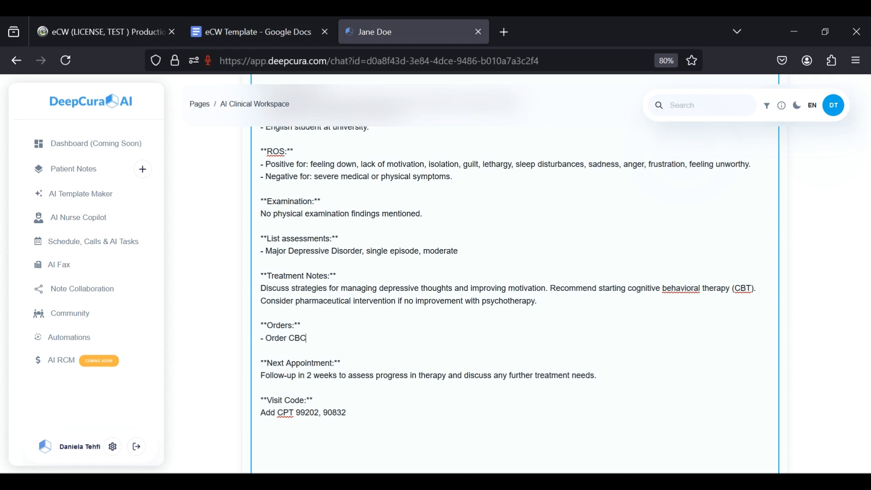
key("Return")
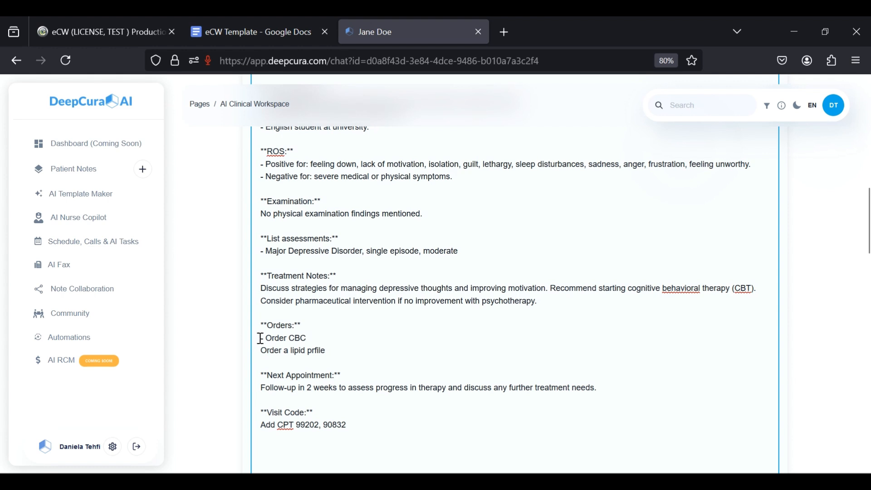
key("BackSpace")
key("BackSpace")
type("o")
Review the edited note's sections, from the orders back up to the chief complaints
scroll(458, 356, "up", 10)
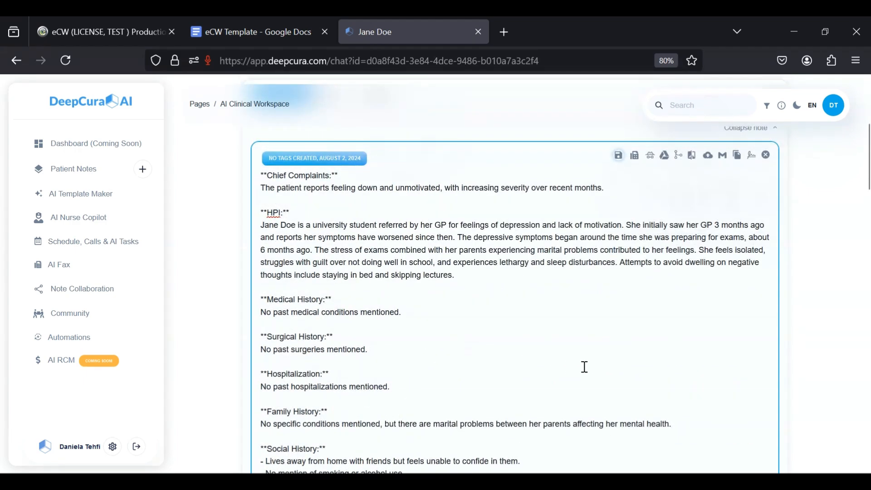
scroll(577, 367, "down", 3)
scroll(585, 367, "down", 5)
scroll(555, 311, "up", 5)
left_click(556, 313)
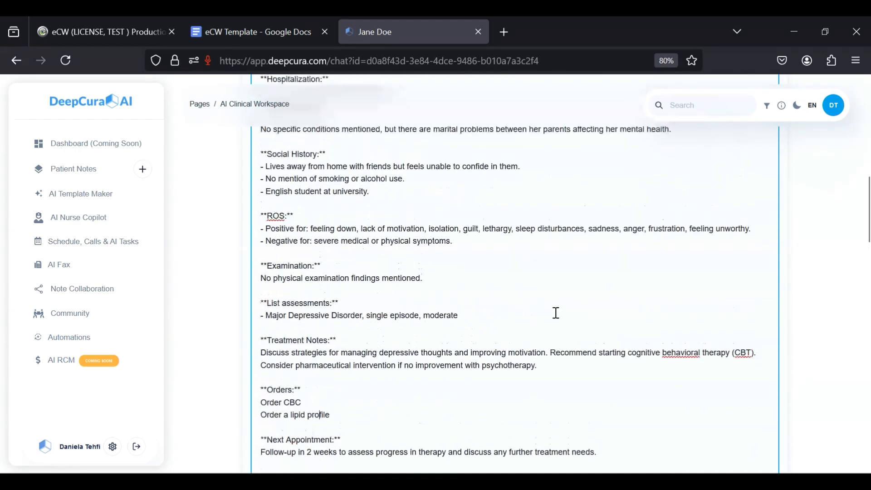
scroll(556, 313, "up", 3)
scroll(623, 281, "up", 5)
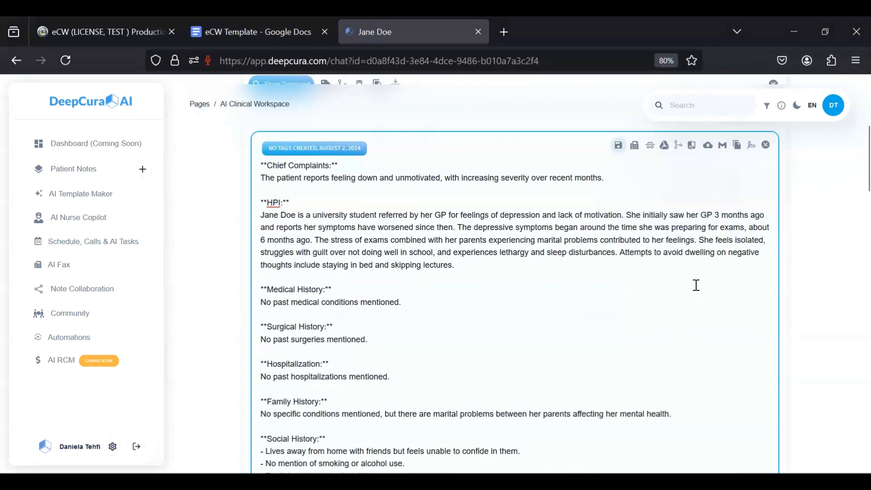
Save the edited note in DeepCura and copy it into the Current Notes of the eClinicalWorks Scribe page
left_click(619, 200)
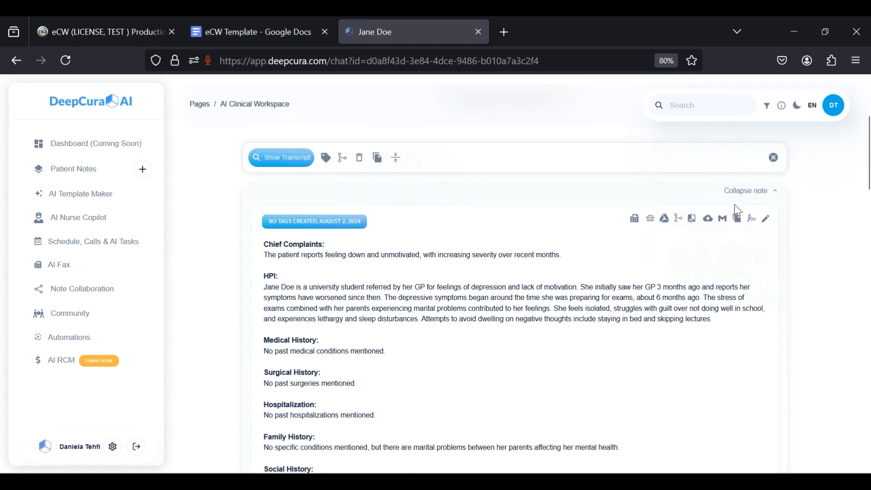
left_click(737, 218)
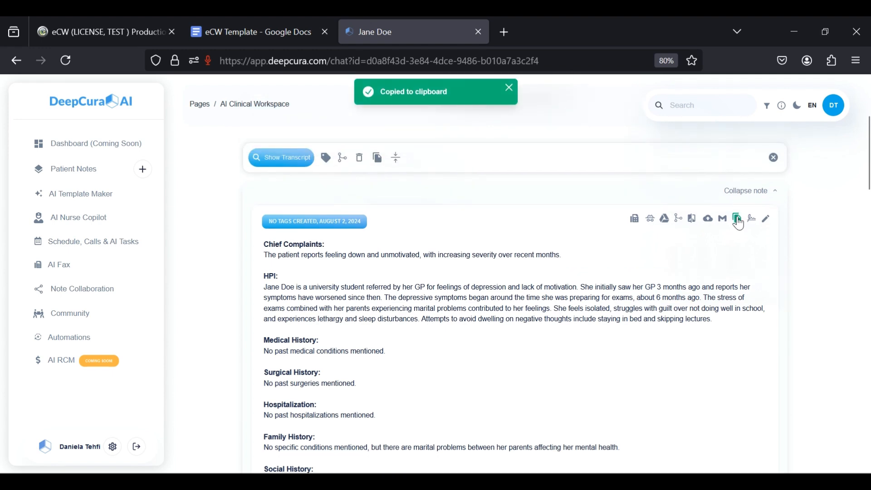
left_click(94, 23)
left_click(115, 306)
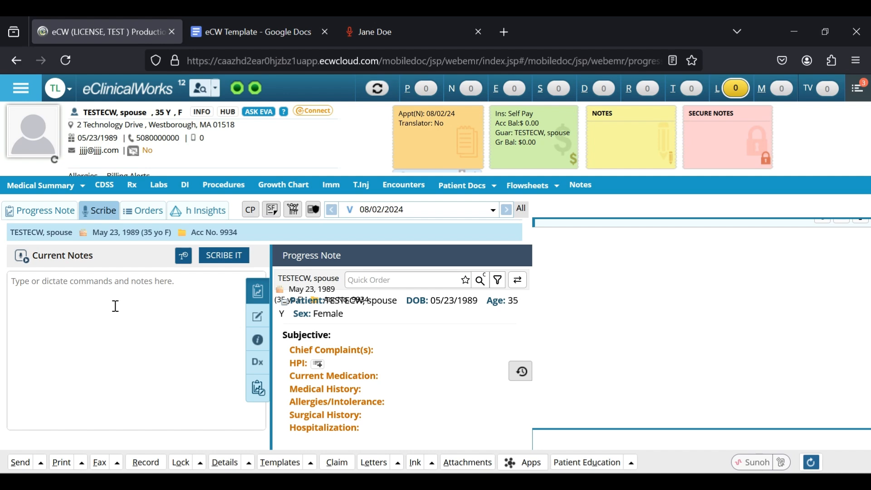
key("ctrl+v")
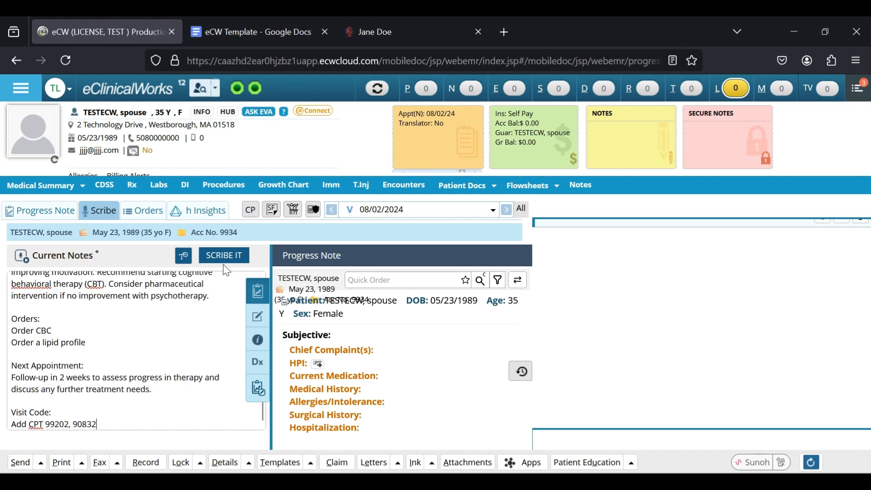
Process the pasted note with Scribe It and close the Treatment Orders dialog without selecting any order
left_click(220, 264)
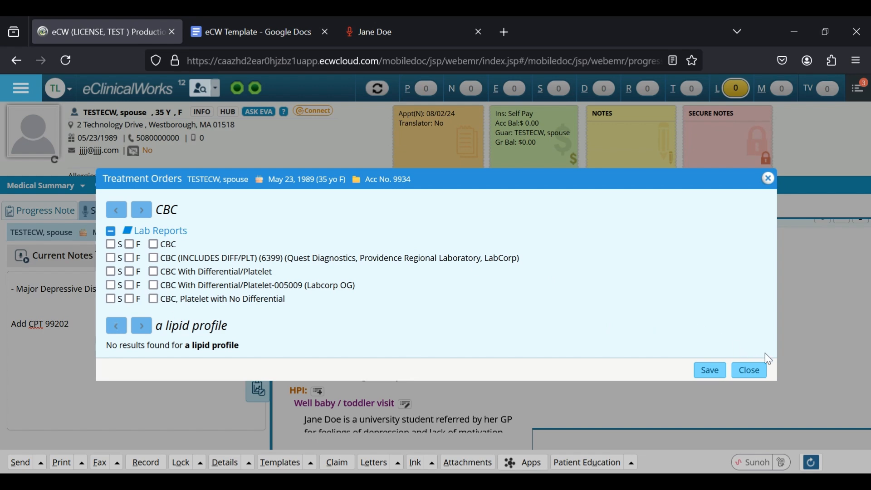
left_click(768, 179)
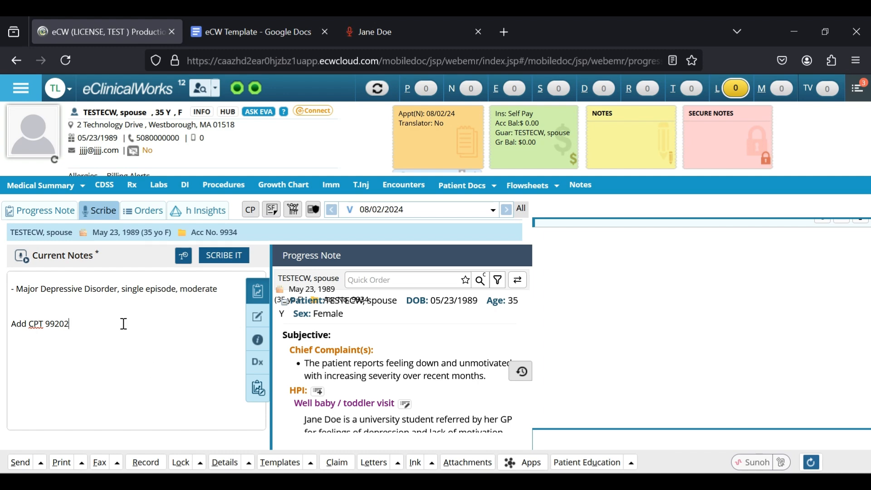
Review the leftover lines in Current Notes and the populated Progress Note from the HPI through the billing information
right_click(104, 302)
key("Escape")
scroll(433, 363, "down", 10)
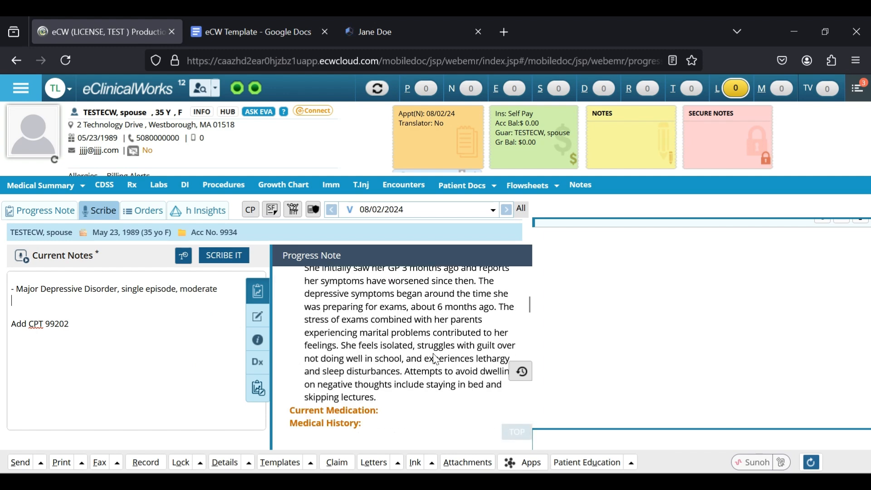
scroll(439, 377, "down", 10)
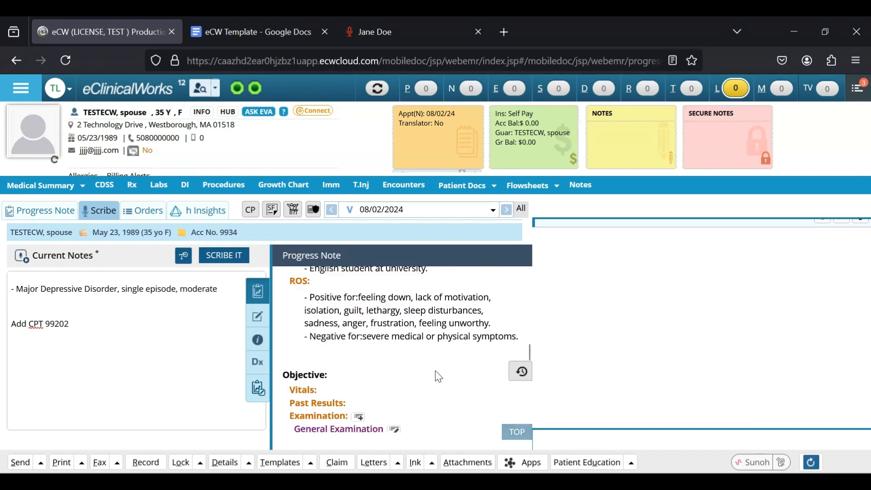
scroll(438, 374, "down", 3)
scroll(436, 370, "up", 2)
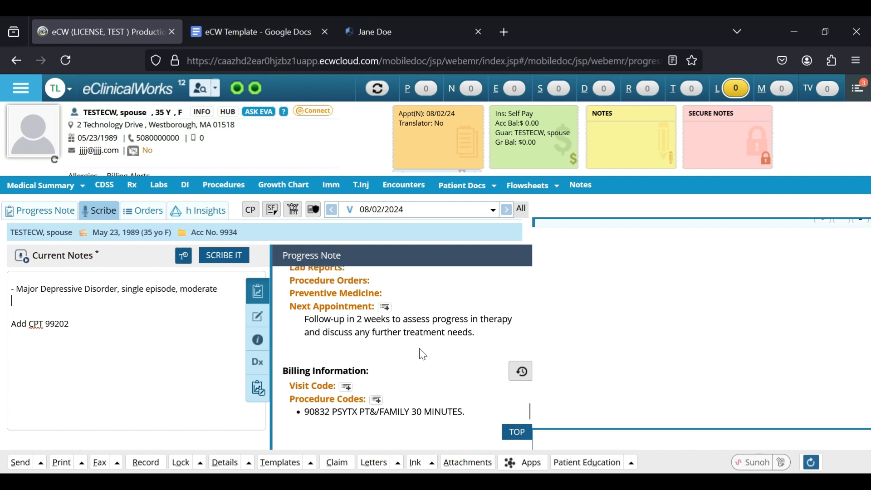
scroll(426, 363, "down", 1)
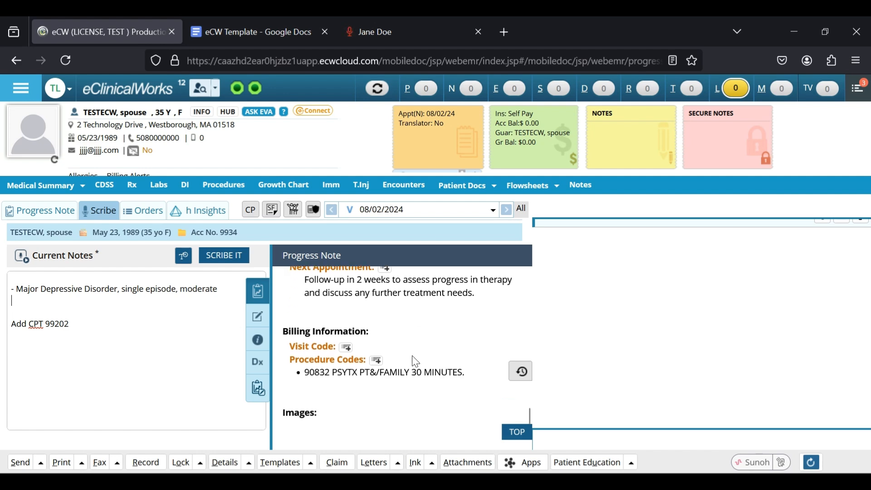
scroll(367, 366, "up", 10)
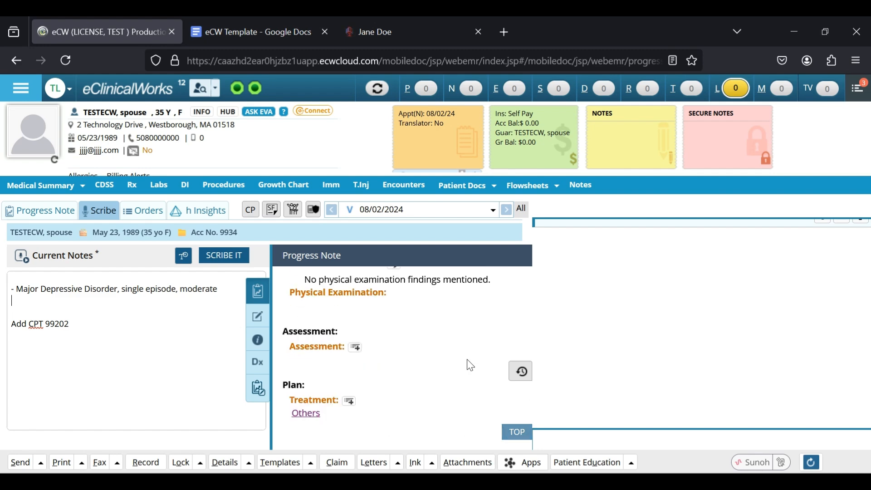
scroll(471, 366, "up", 8)
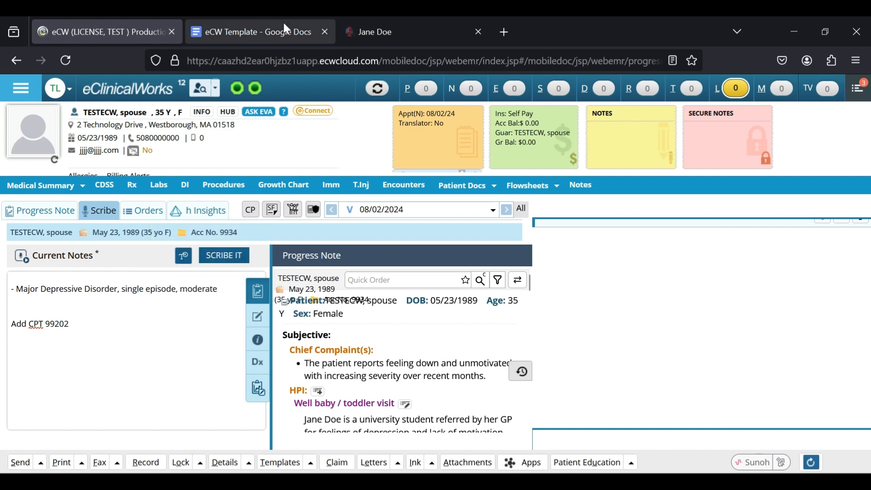
Switch to DeepCura to check the HPI paragraph of the source note, and return to the eClinicalWorks Progress Note
left_click(385, 23)
left_click_drag(264, 287, 564, 309)
left_click(563, 310)
left_click(123, 28)
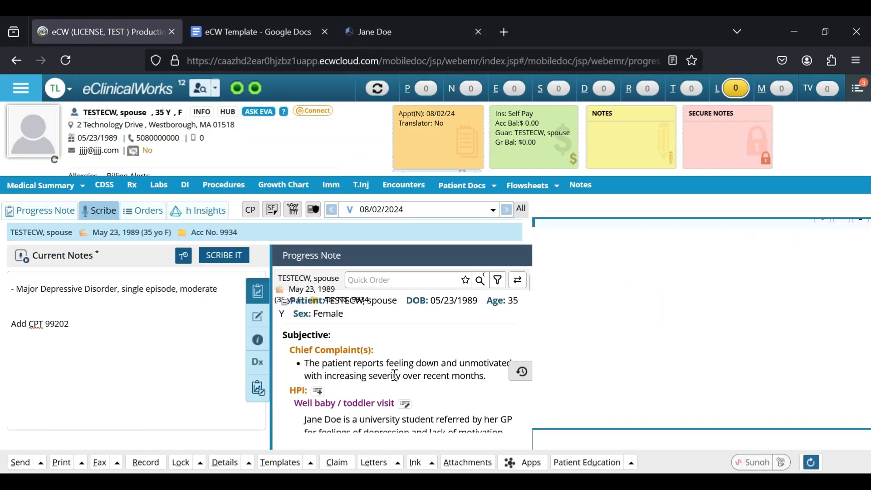